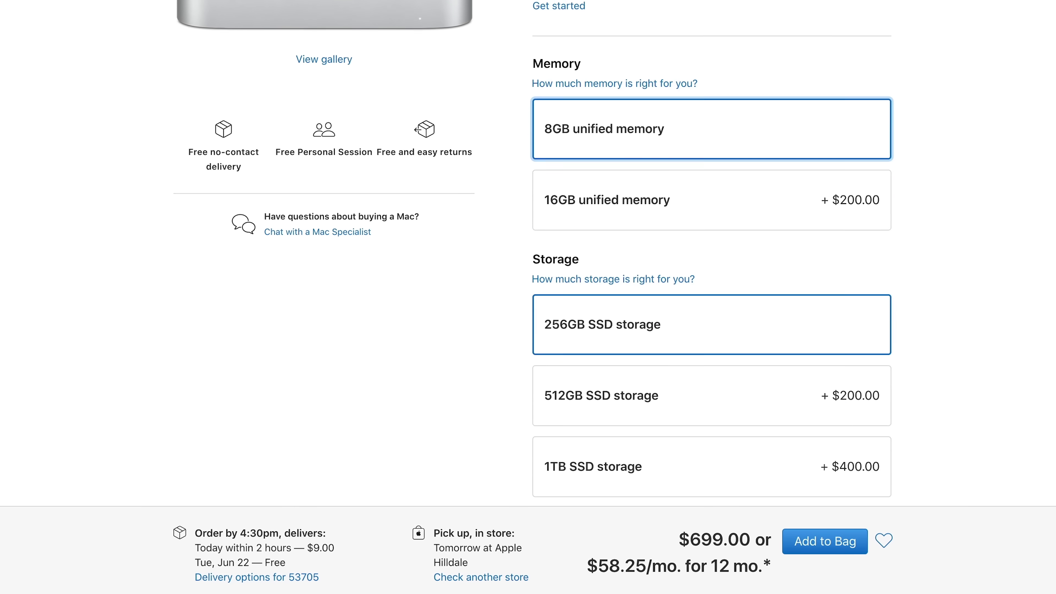
Select 16GB unified memory for the Mac mini, bringing the price to $899.00
left_click(628, 215)
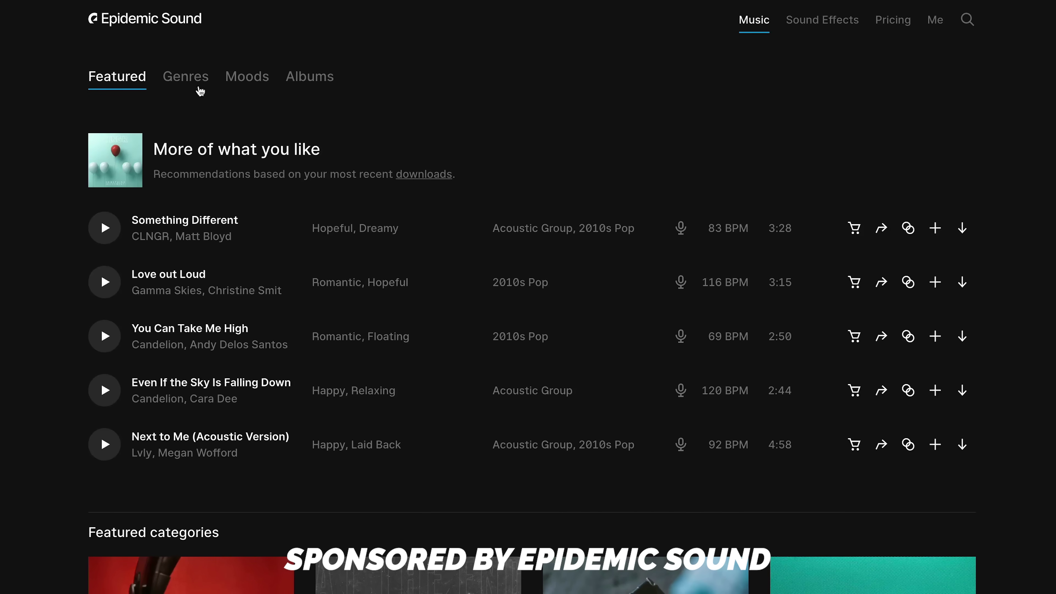
Browse Epidemic Sound's music by Genres and Moods, then scroll the Albums collection
left_click(200, 88)
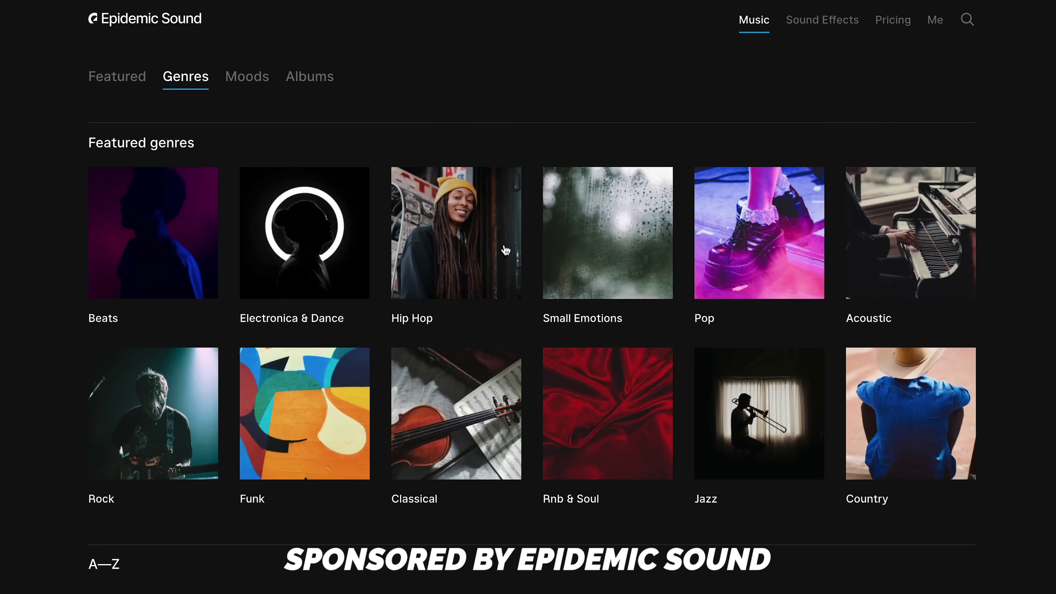
left_click(248, 85)
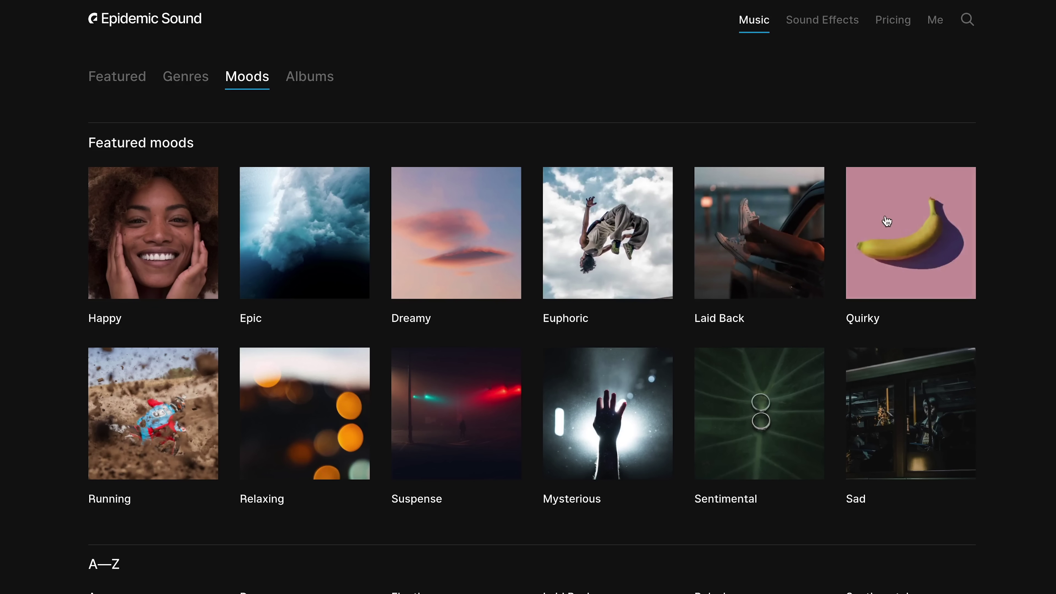
left_click(316, 86)
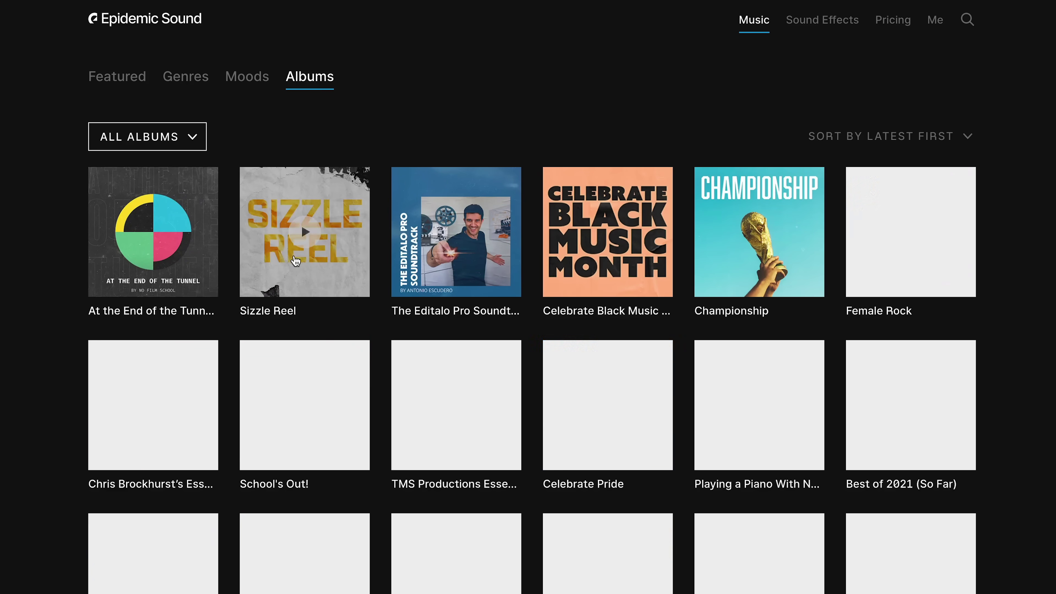
scroll(696, 454, "down", 15)
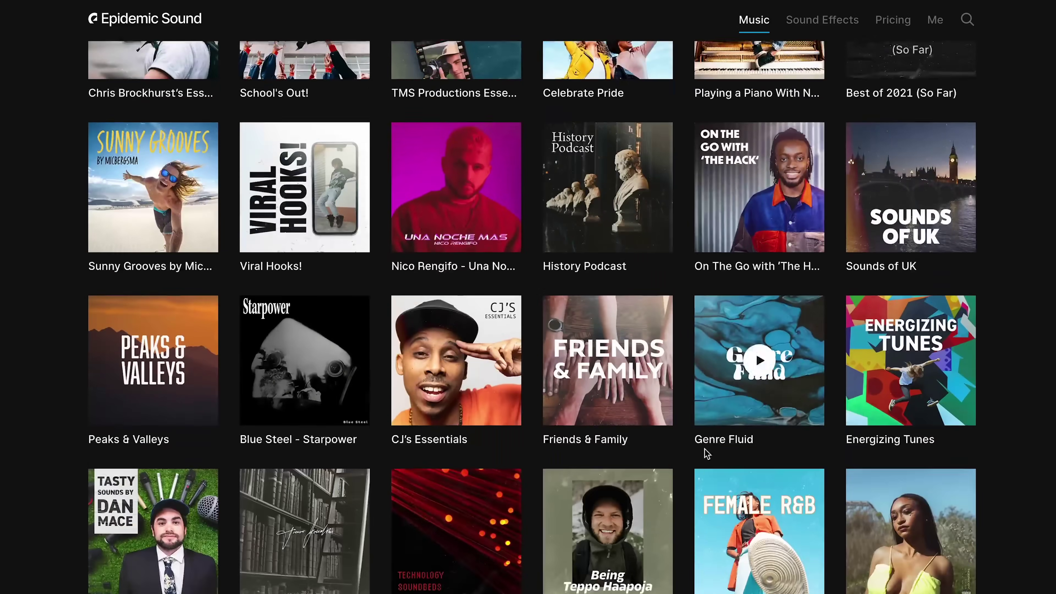
scroll(701, 455, "down", 8)
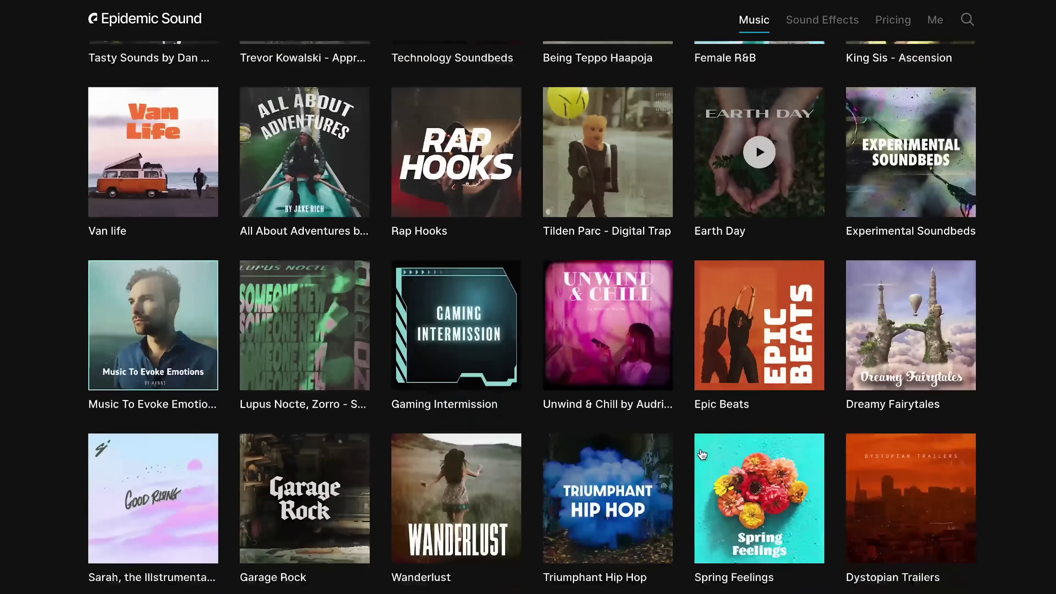
scroll(702, 454, "up", 20)
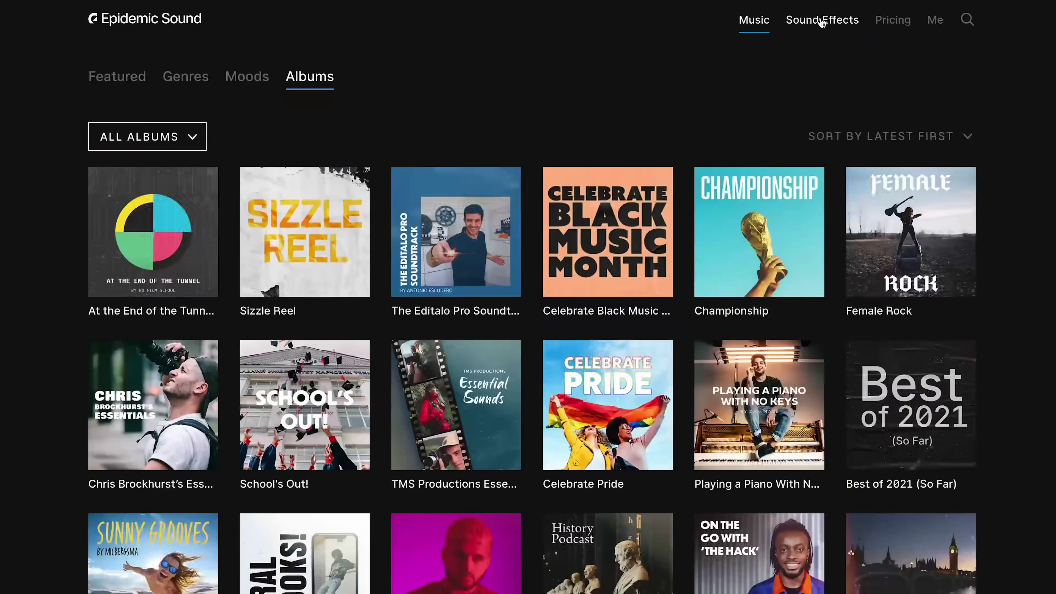
Scroll through the Sound Effects library, then bring up the subscription Pricing page
left_click(820, 19)
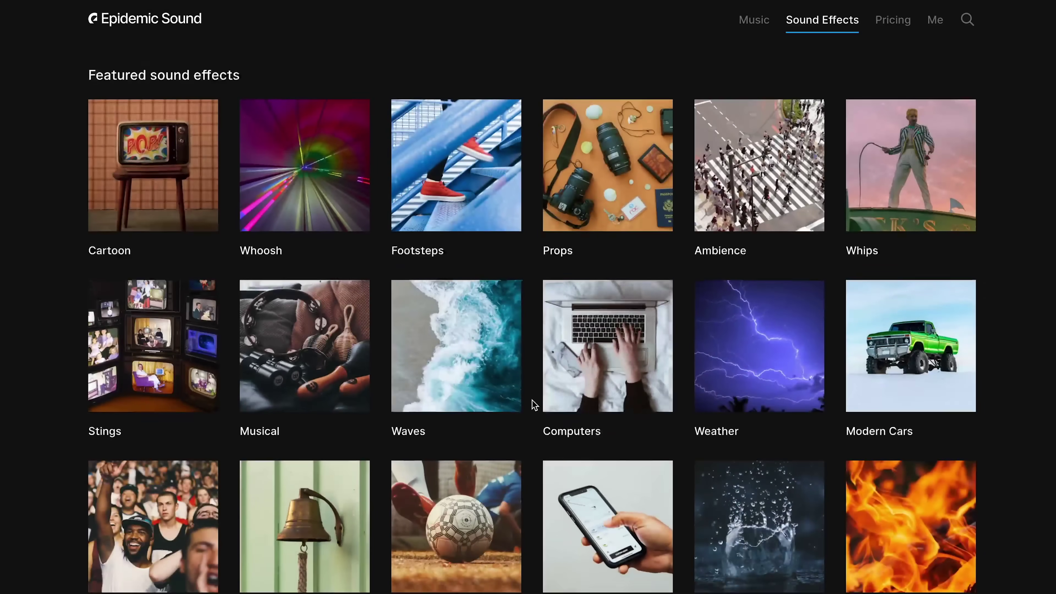
scroll(532, 404, "down", 3)
scroll(532, 405, "down", 20)
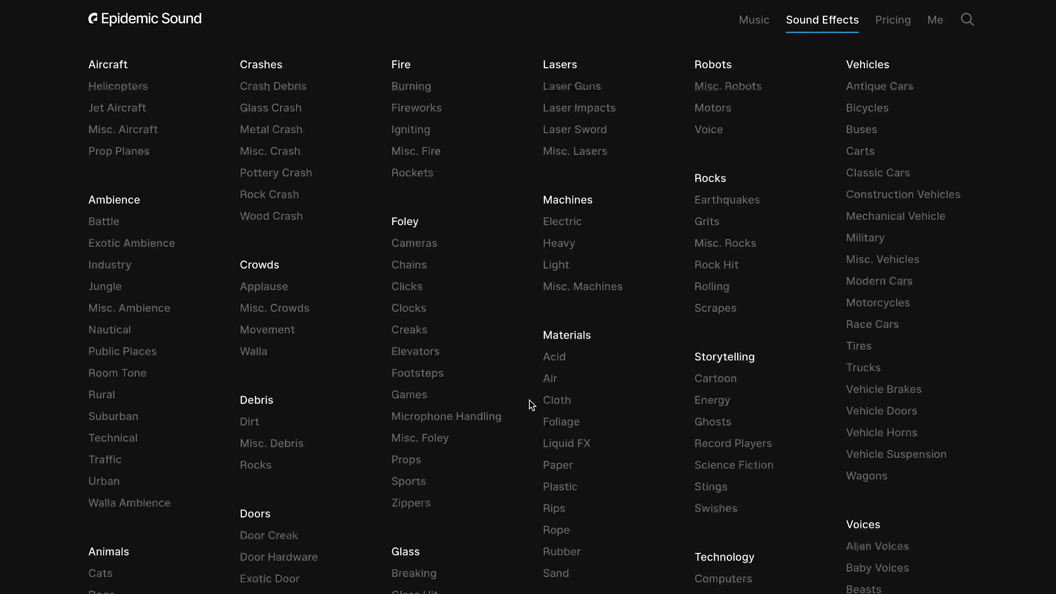
scroll(529, 401, "down", 15)
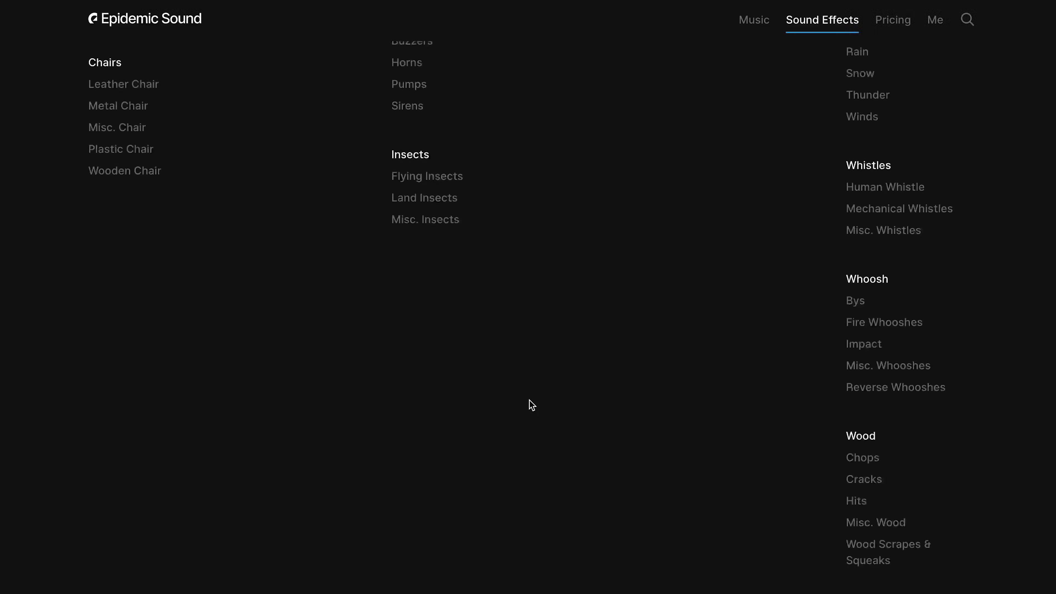
left_click(870, 26)
left_click(897, 24)
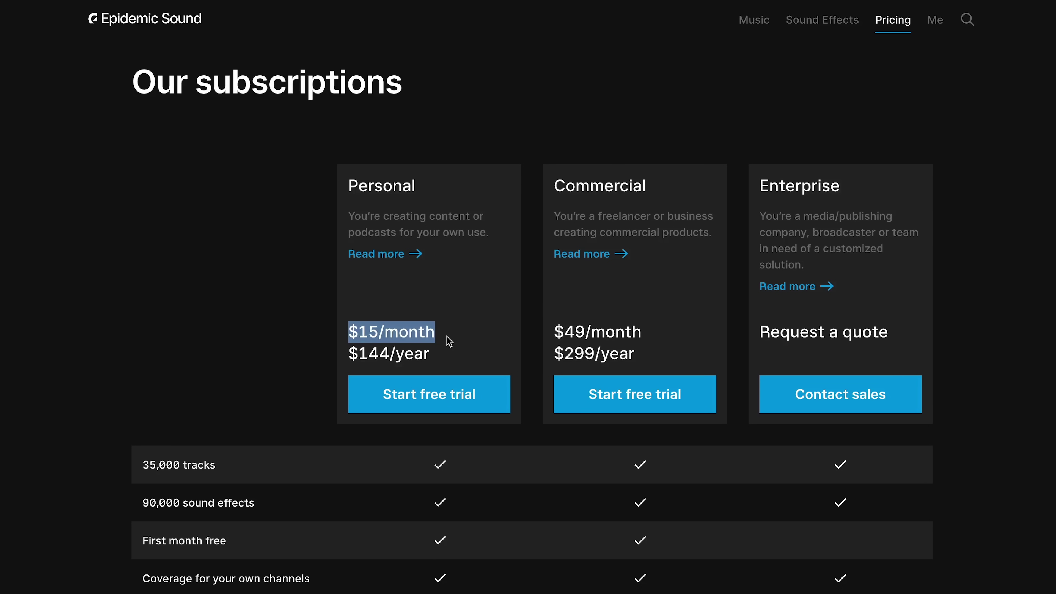
Review the Personal, Commercial and Enterprise plan comparison, then return to the Music home page
scroll(312, 366, "down", 5)
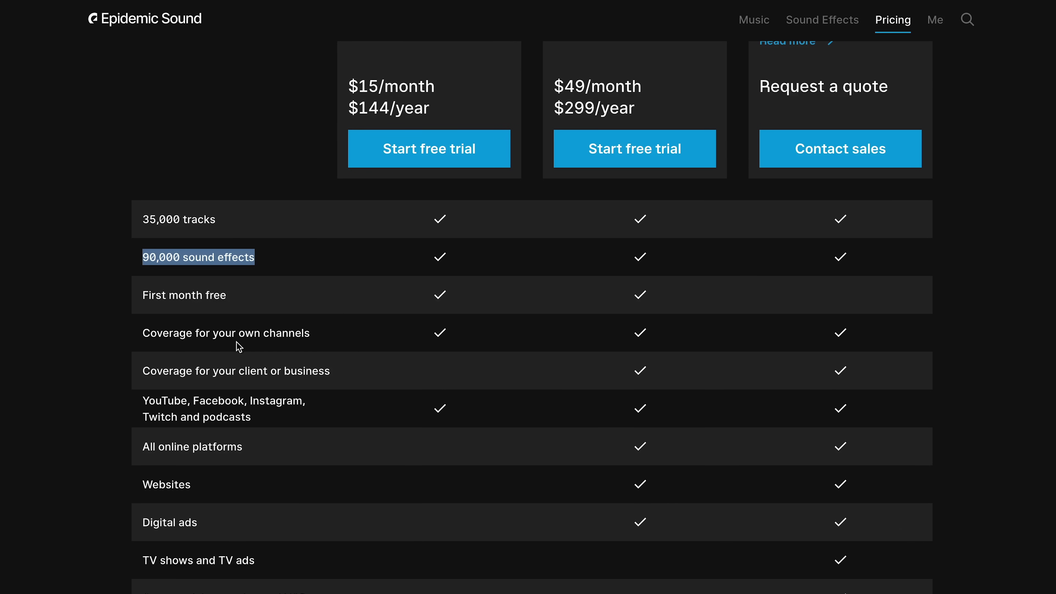
scroll(291, 394, "down", 1)
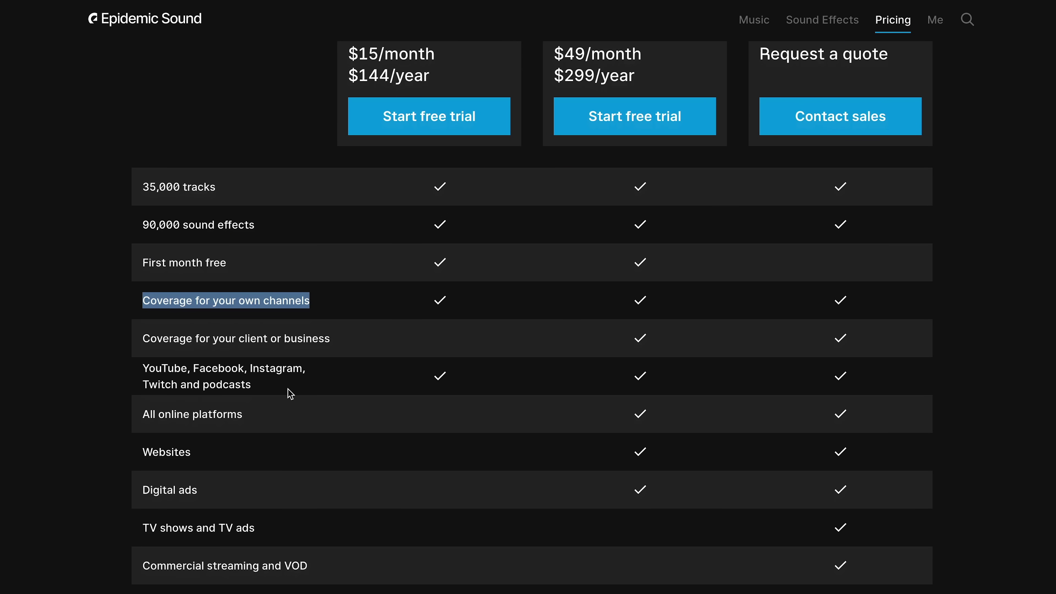
scroll(770, 319, "up", 6)
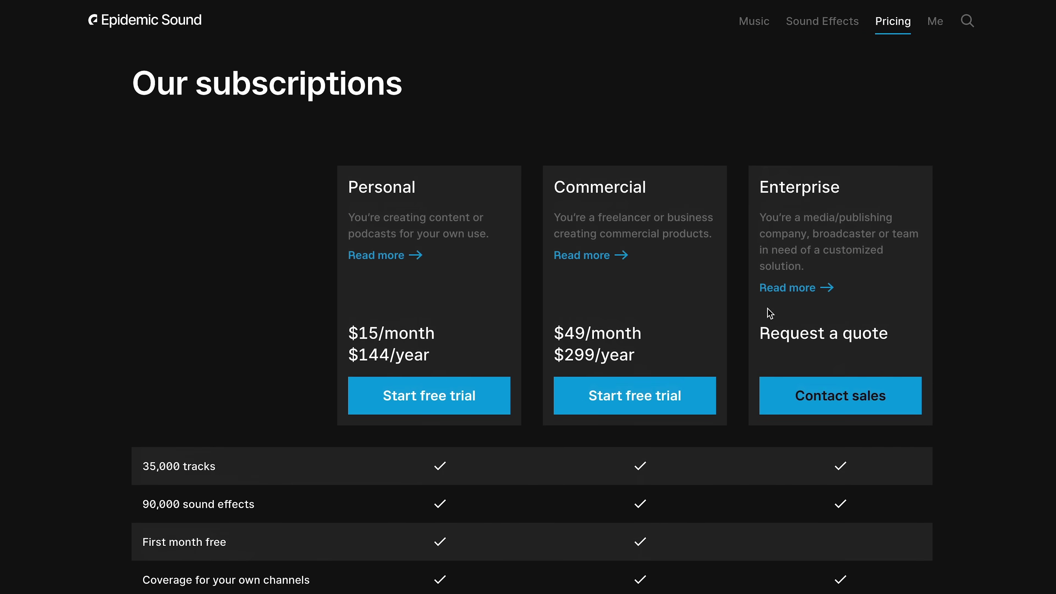
scroll(703, 485, "down", 7)
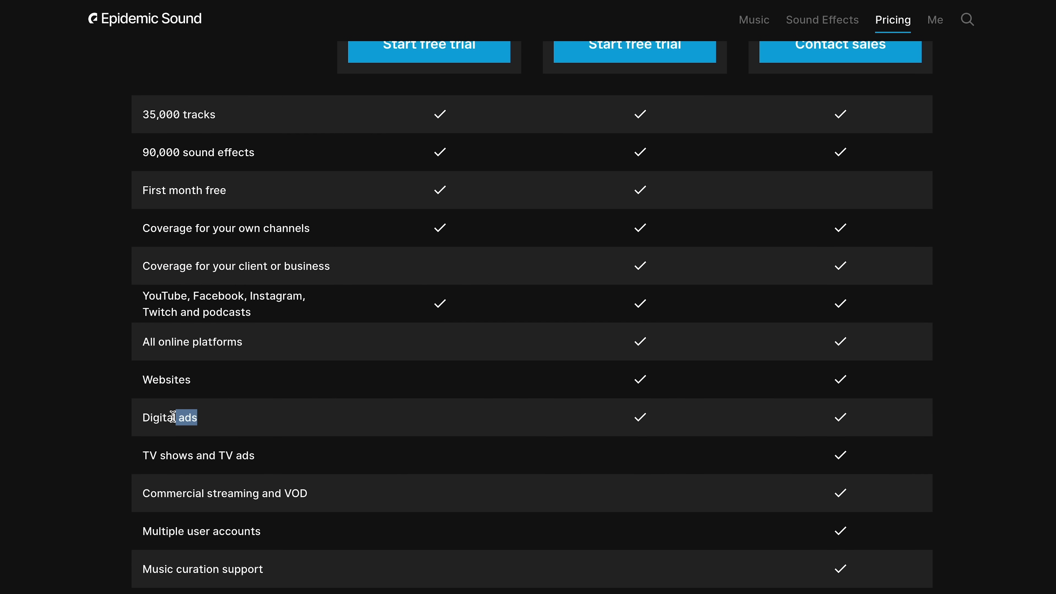
left_click(109, 20)
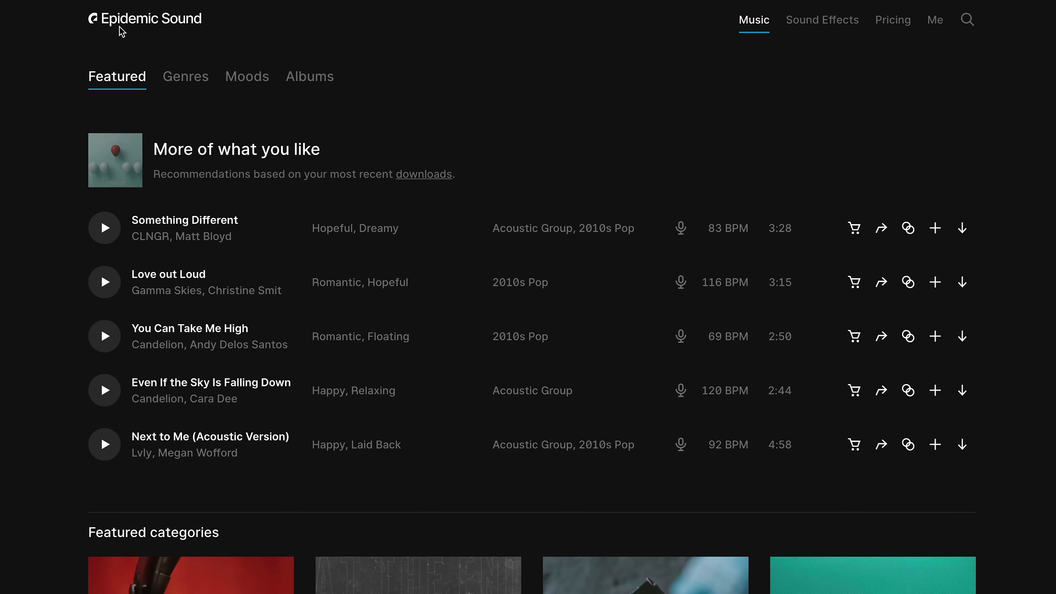
Scroll down to Featured categories and browse the Wedding & Romance albums
scroll(342, 228, "down", 3)
scroll(342, 229, "down", 10)
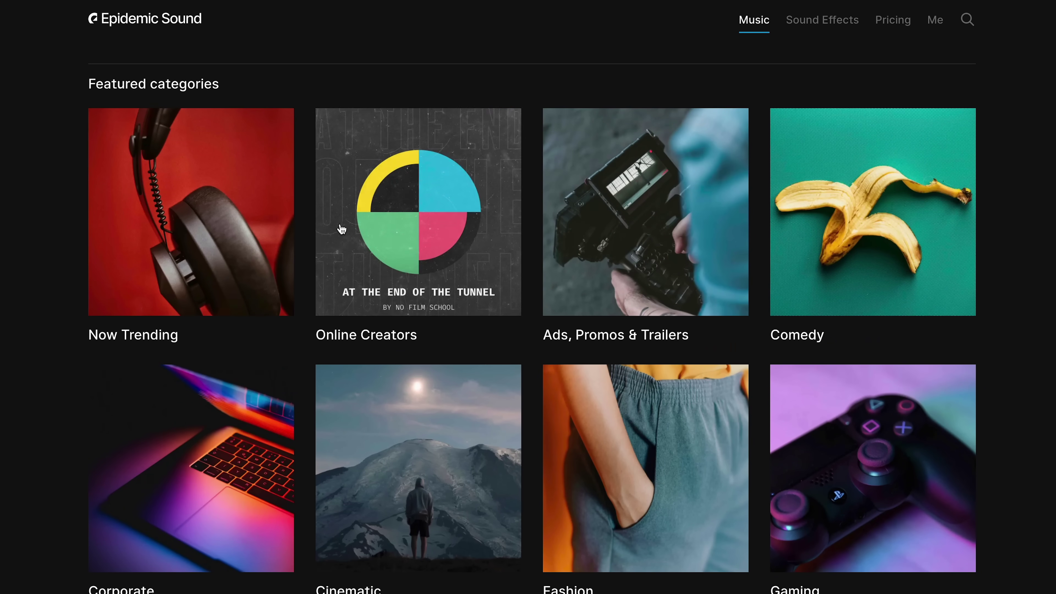
scroll(342, 229, "down", 4)
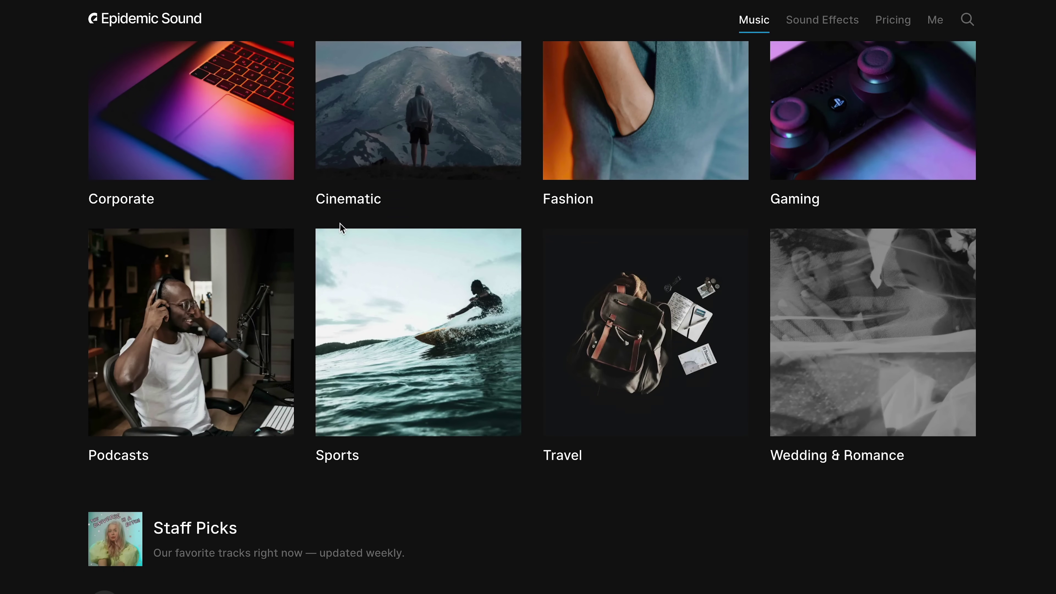
left_click(860, 337)
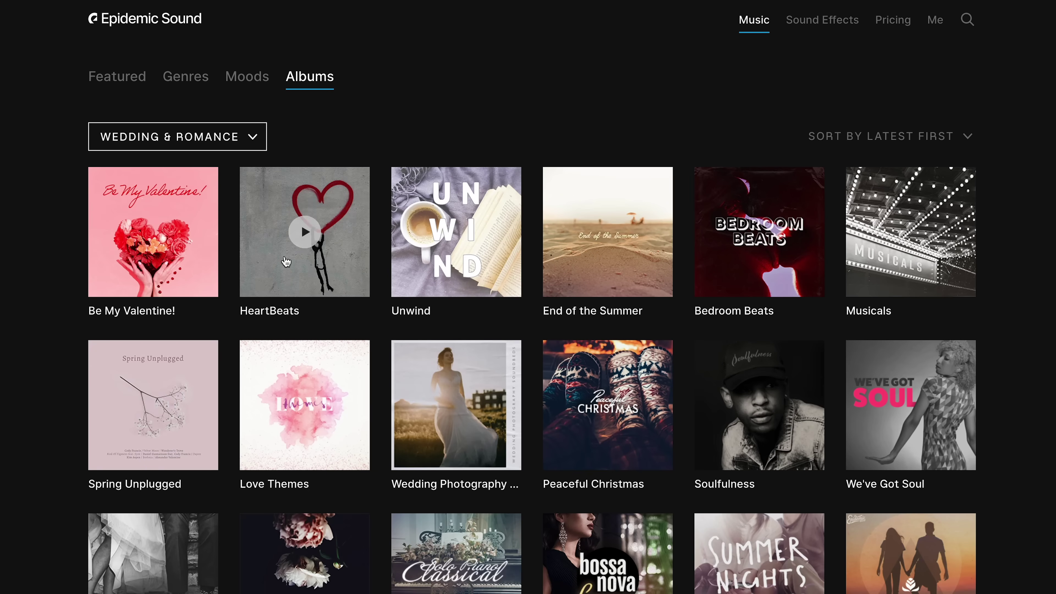
scroll(232, 253, "down", 2)
scroll(232, 253, "down", 3)
scroll(229, 253, "up", 3)
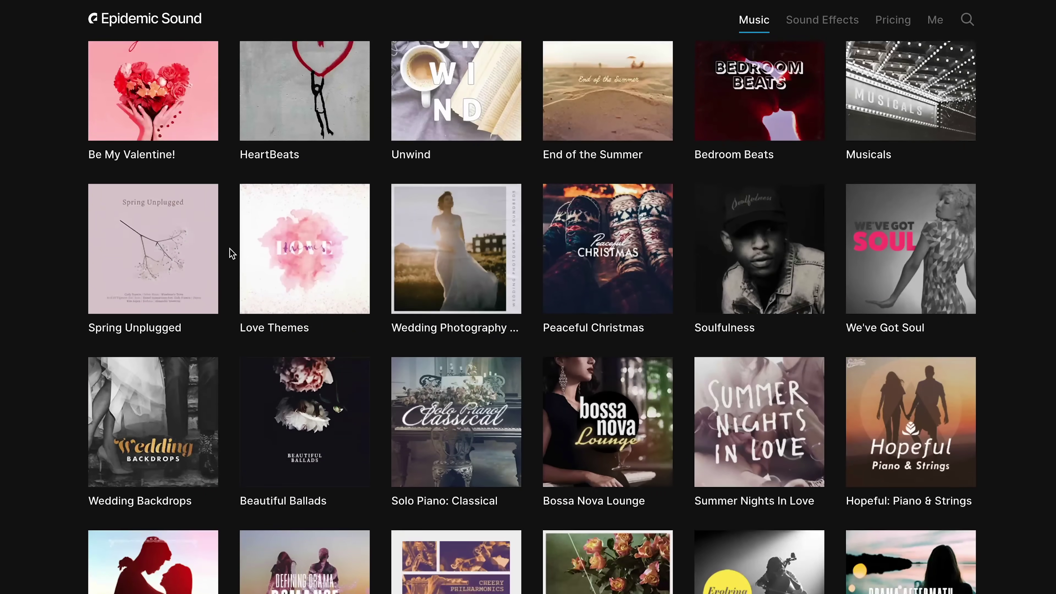
Look through the Be My Valentine! album's tracks, then go to the music genres
left_click(176, 152)
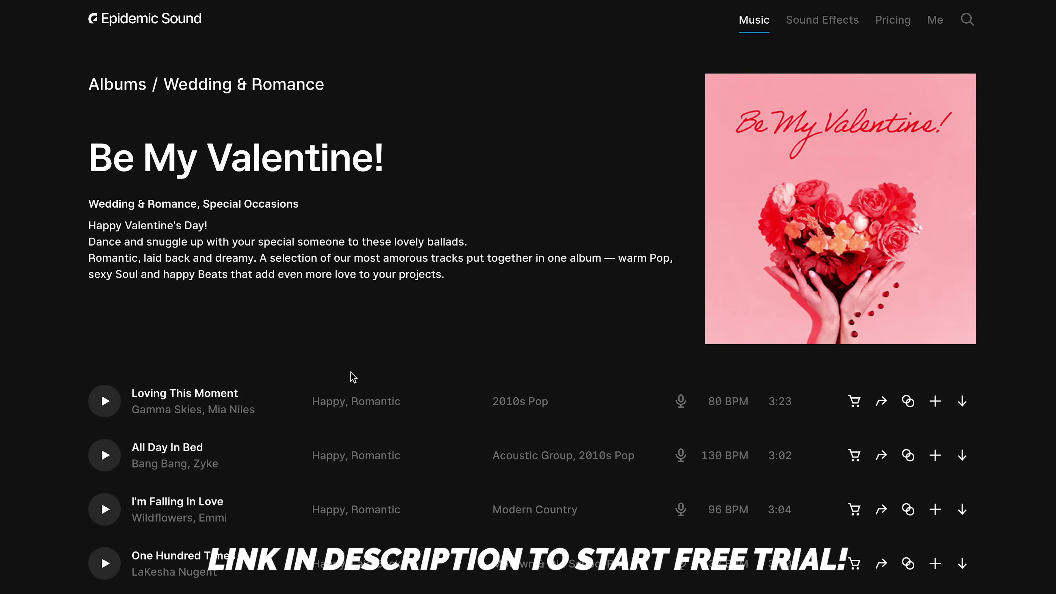
scroll(352, 377, "down", 8)
scroll(352, 377, "down", 1)
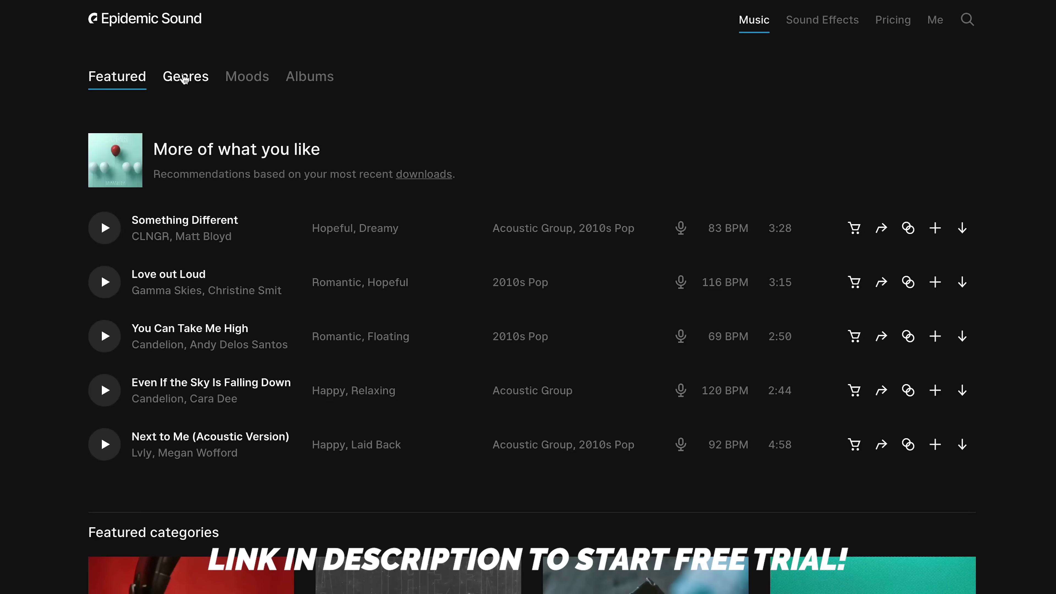
left_click(184, 77)
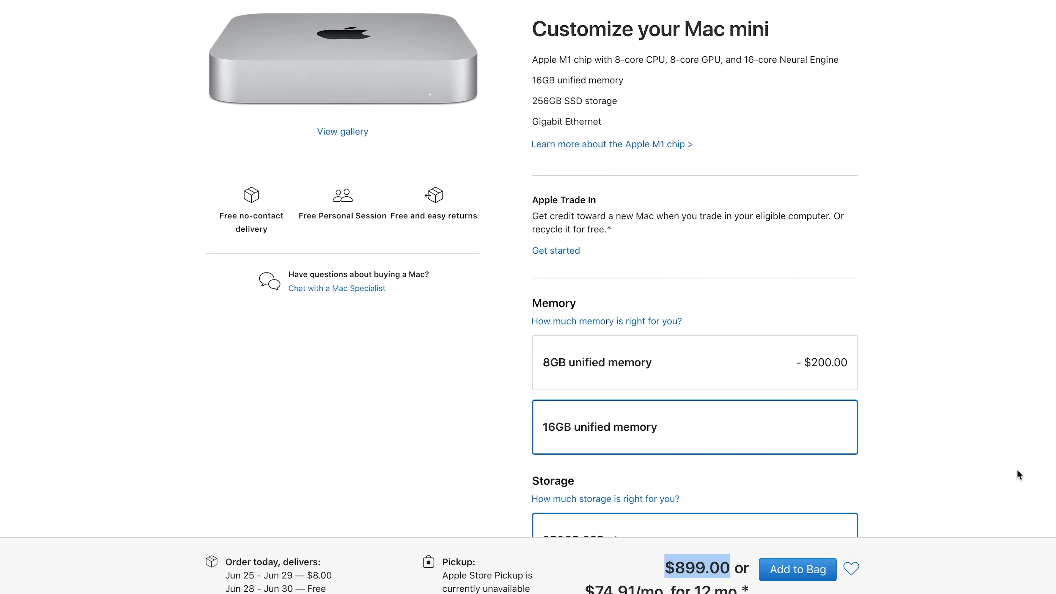
scroll(1002, 460, "down", 8)
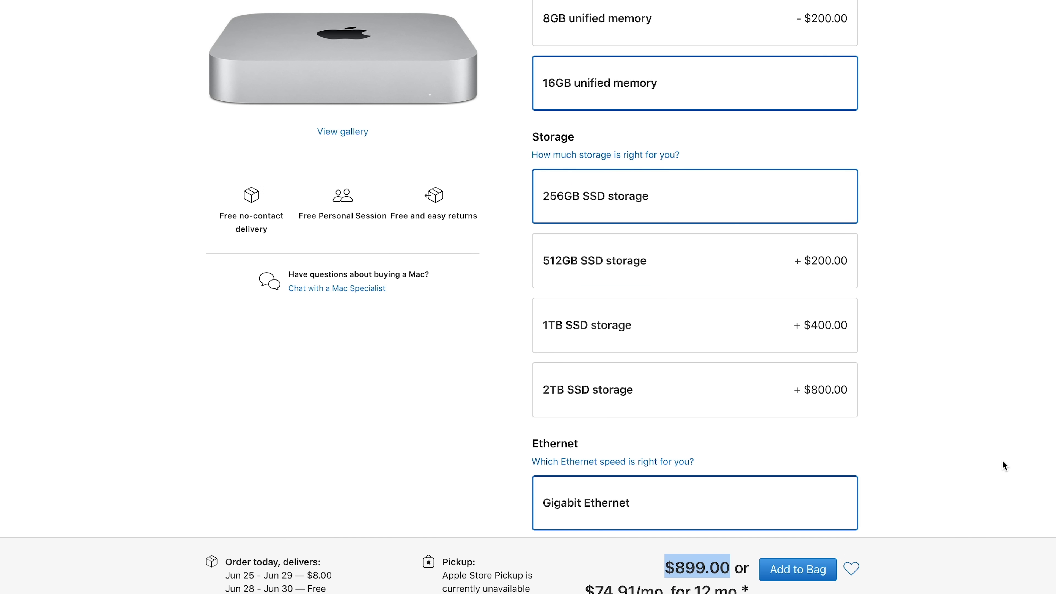
Scroll through the Apple Store configurator and pick the 2TB SSD storage option
left_click(756, 404)
scroll(979, 349, "up", 2)
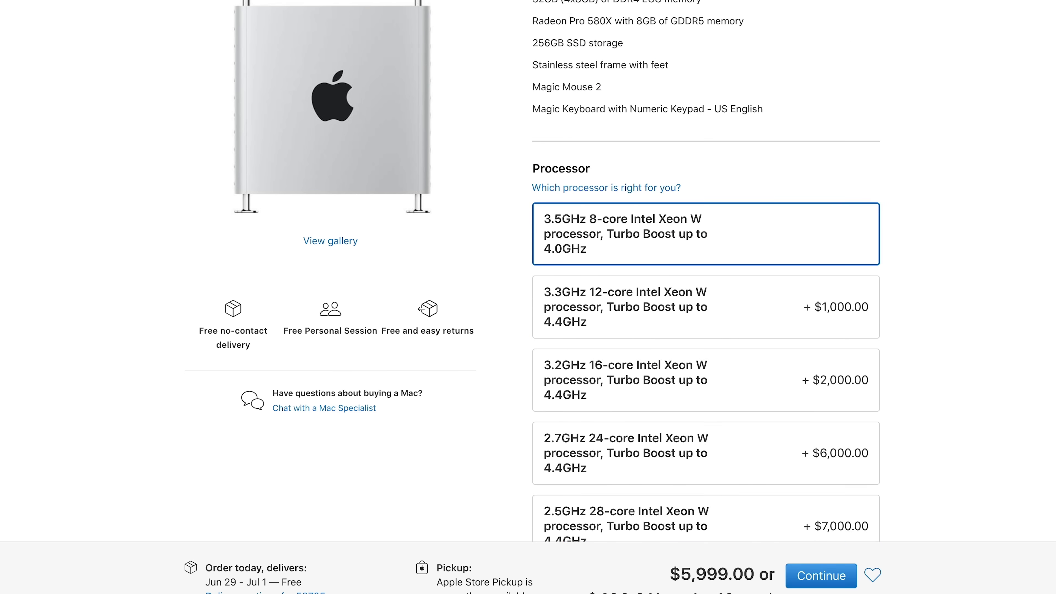
scroll(705, 271, "down", 3)
scroll(1010, 307, "down", 5)
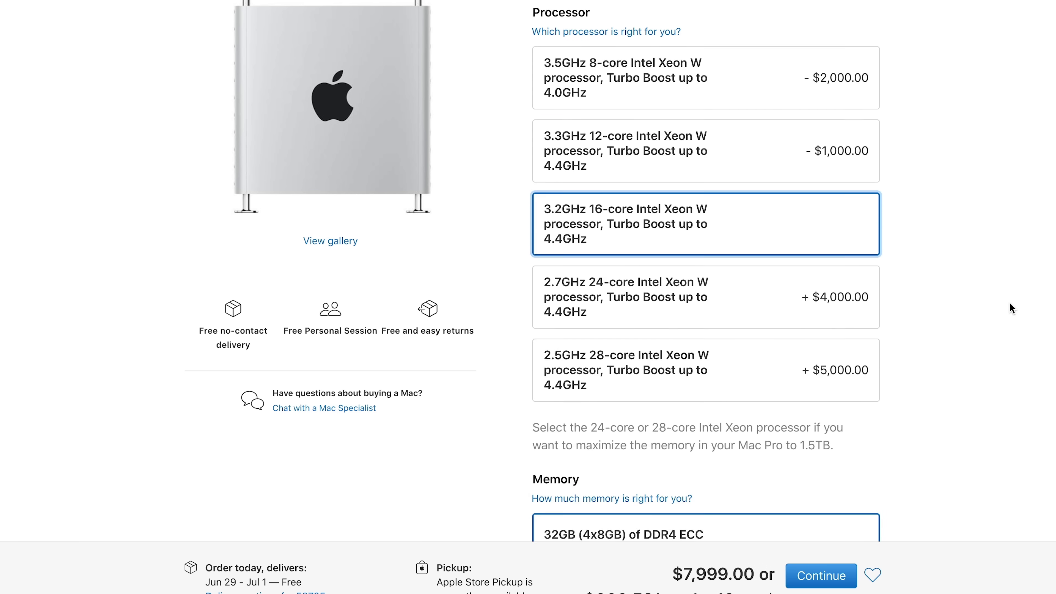
scroll(993, 330, "down", 10)
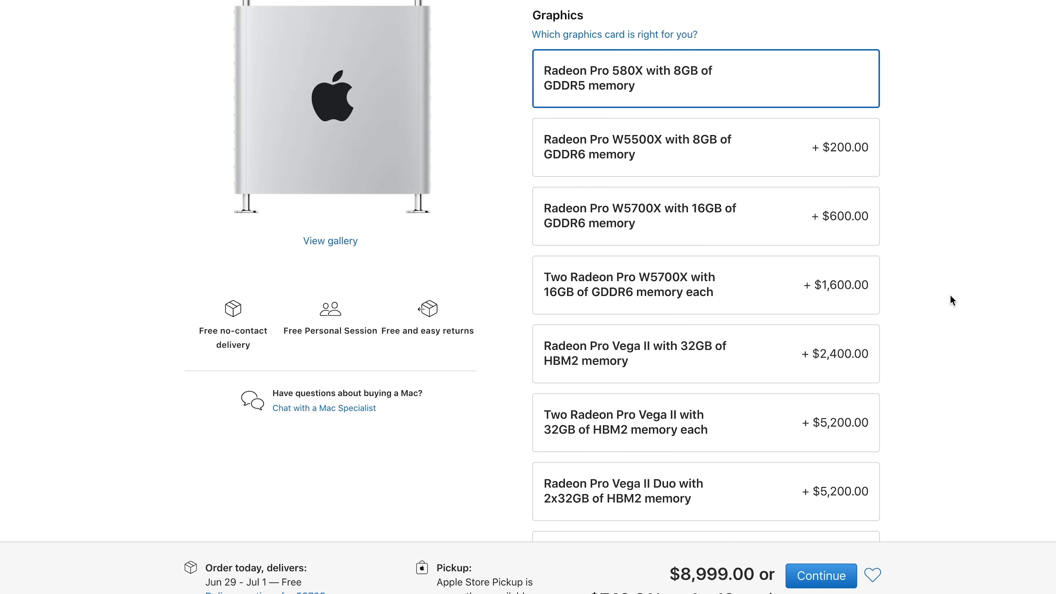
scroll(949, 293, "down", 3)
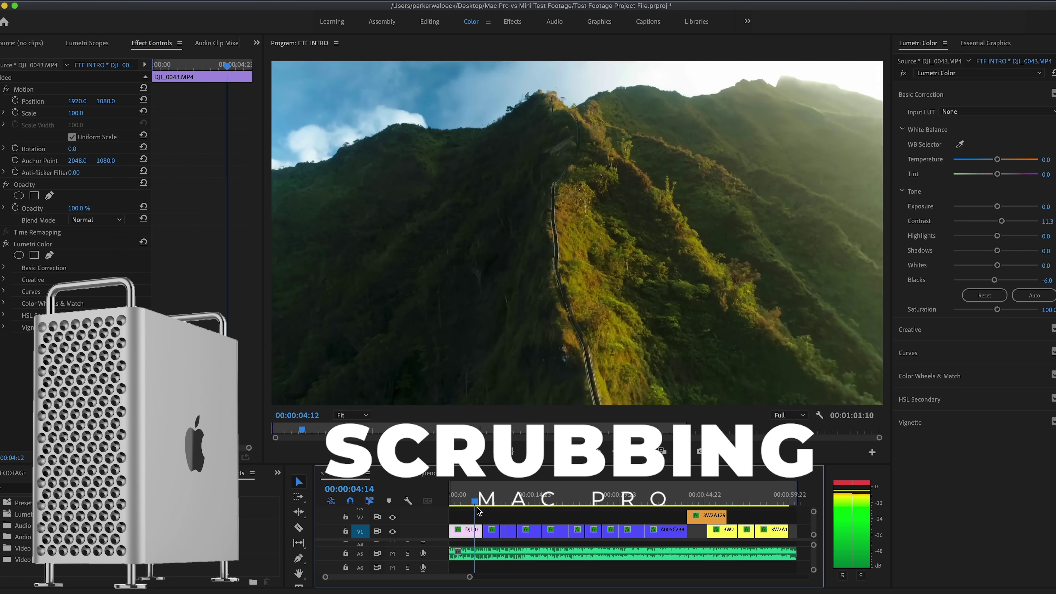
Scrub the FTF INTRO playhead twice from the mountain clip into the beach clip
left_click_drag(454, 510, 791, 450)
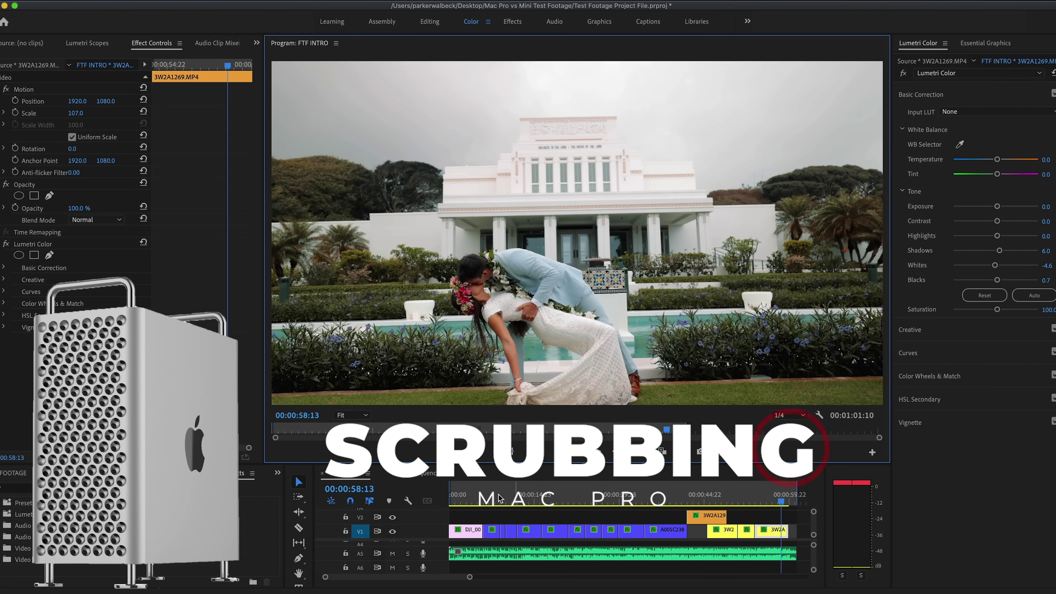
left_click_drag(459, 501, 768, 516)
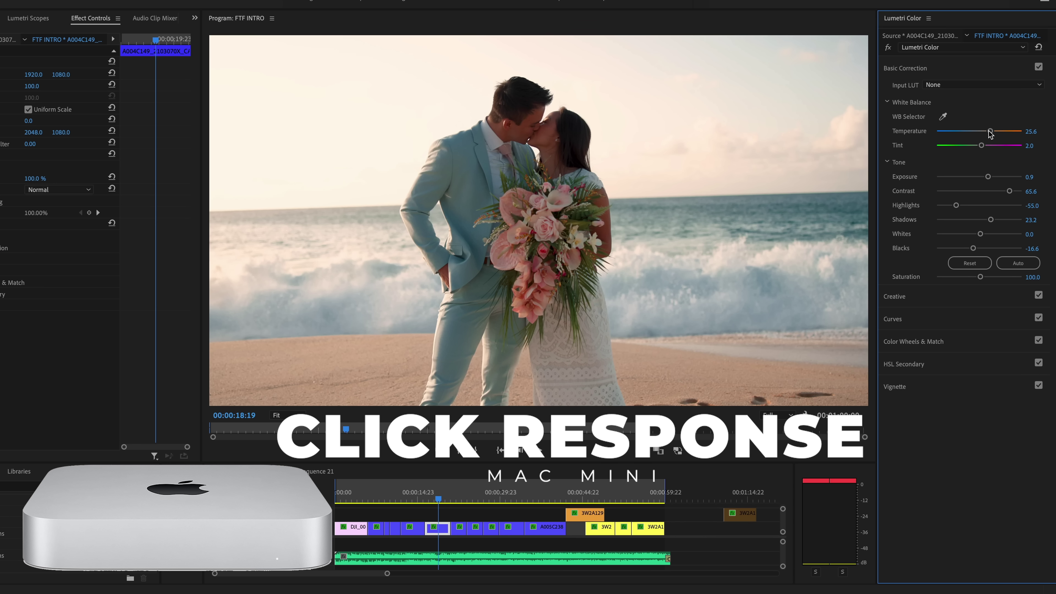
Cool the beach kiss clip's Temperature, then play from the hand-holding clip and the garden clip at 00:00:42:23
left_click(988, 131)
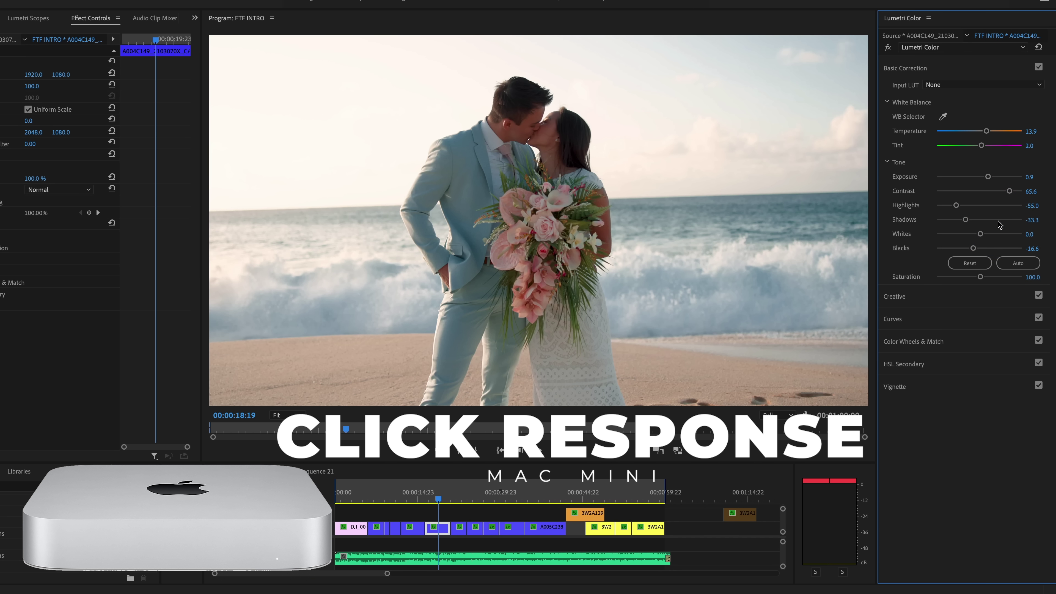
left_click(396, 498)
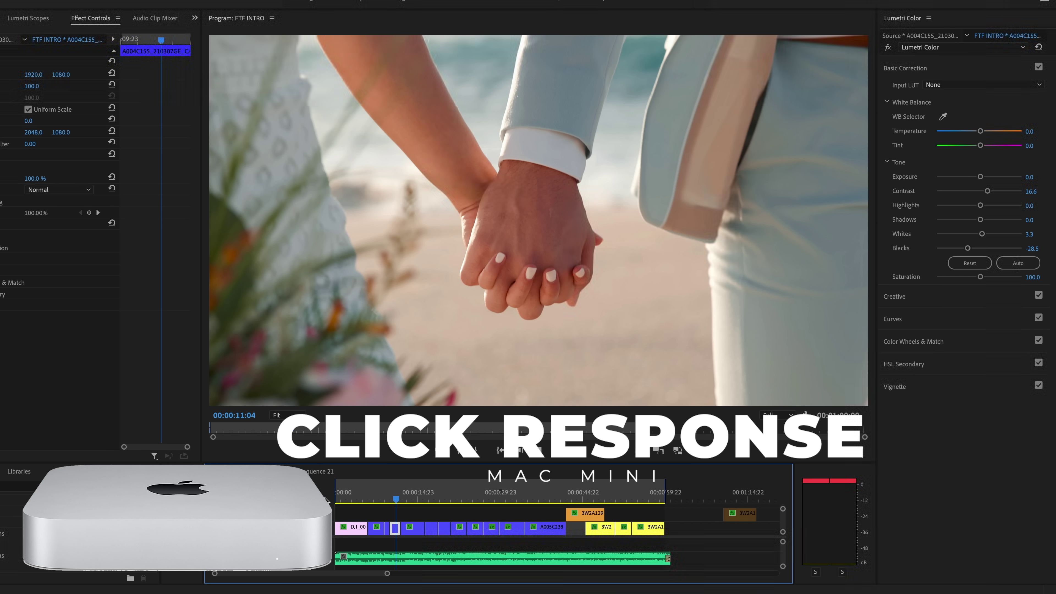
key("space")
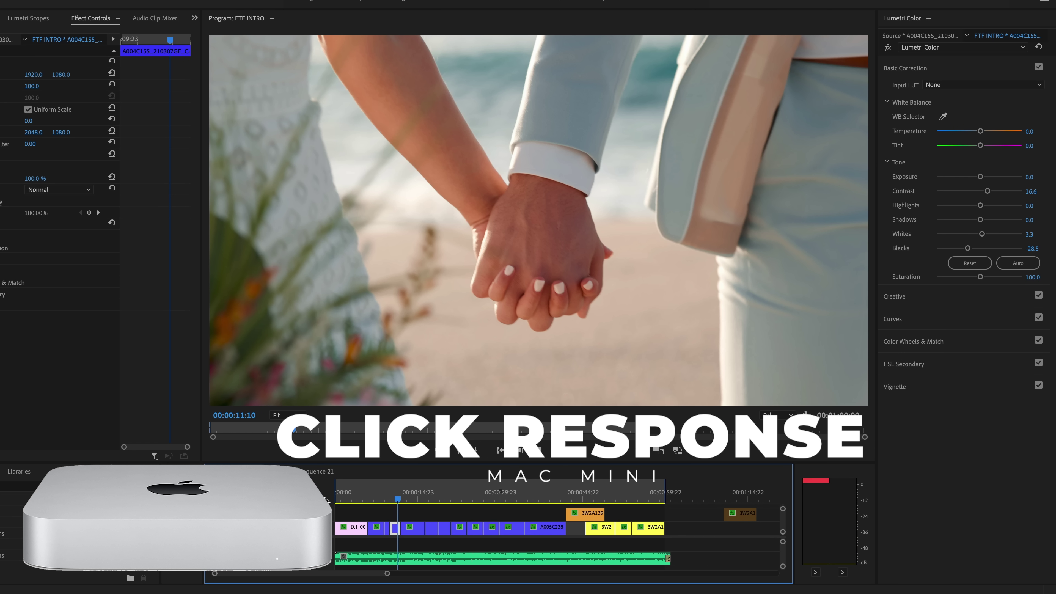
key("space")
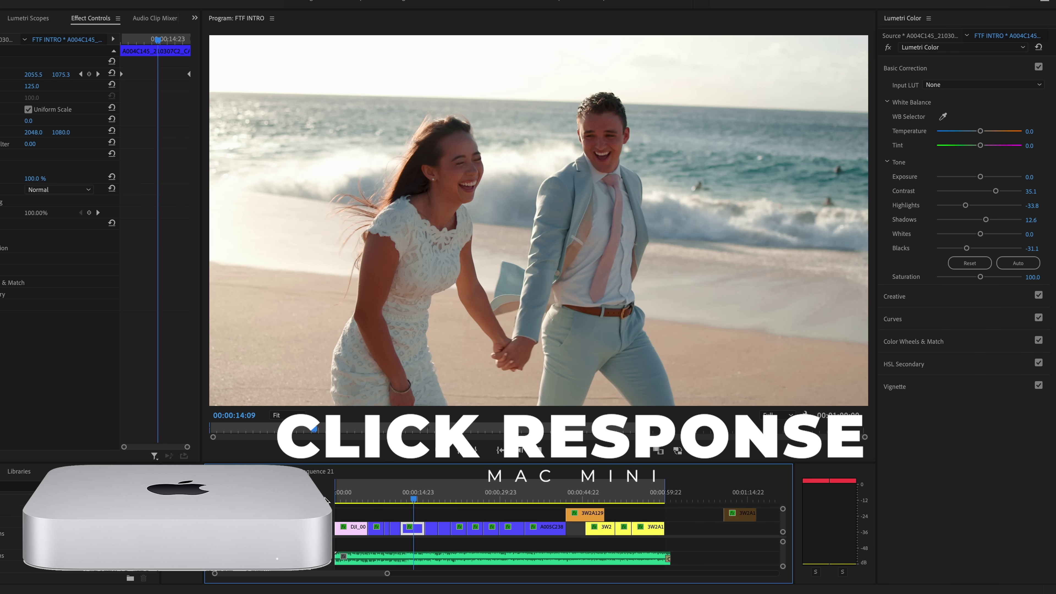
key("space")
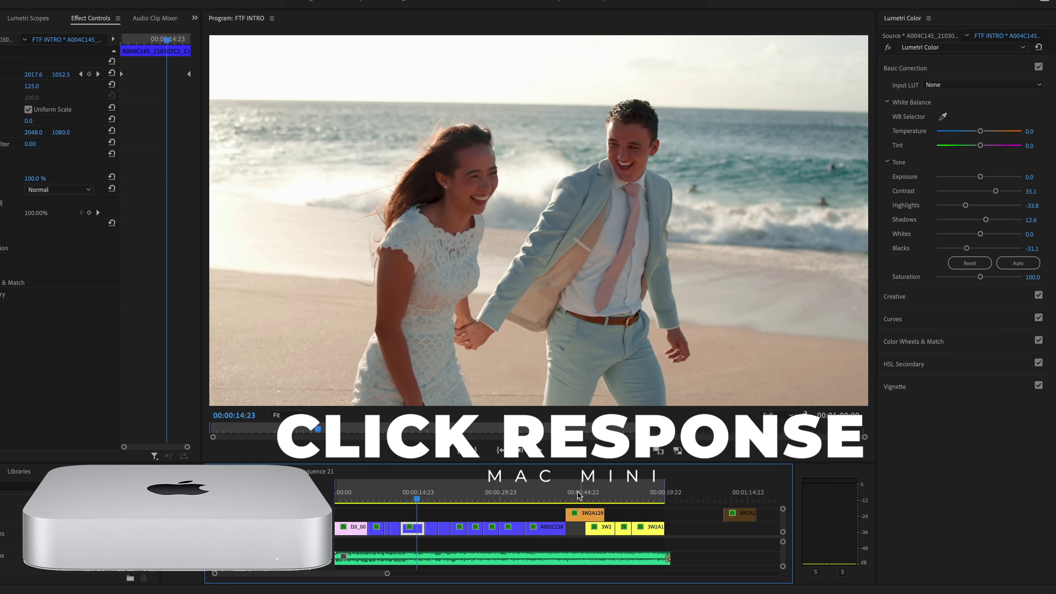
left_click(572, 495)
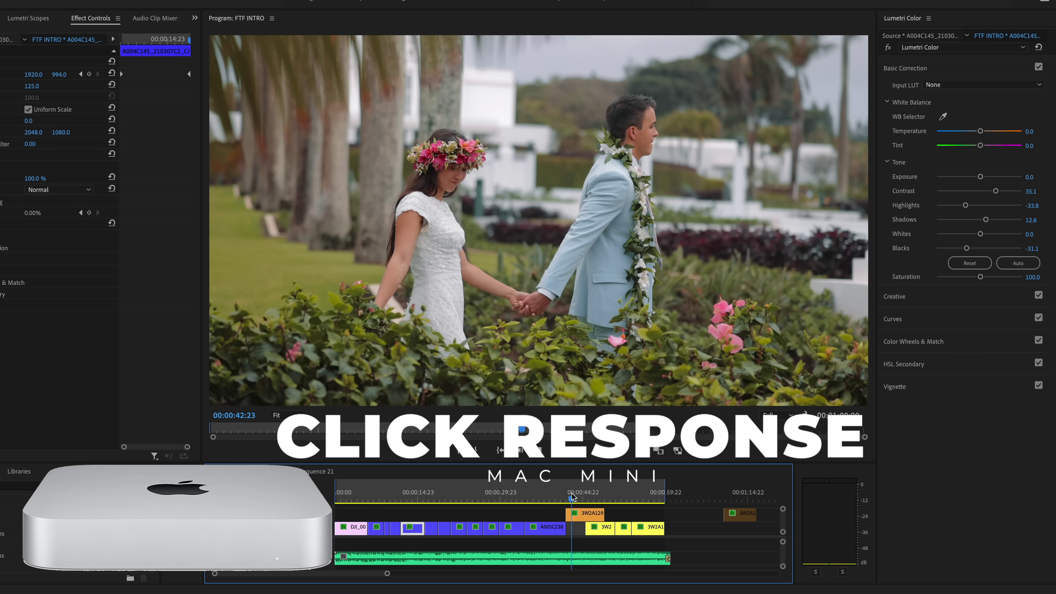
key("space")
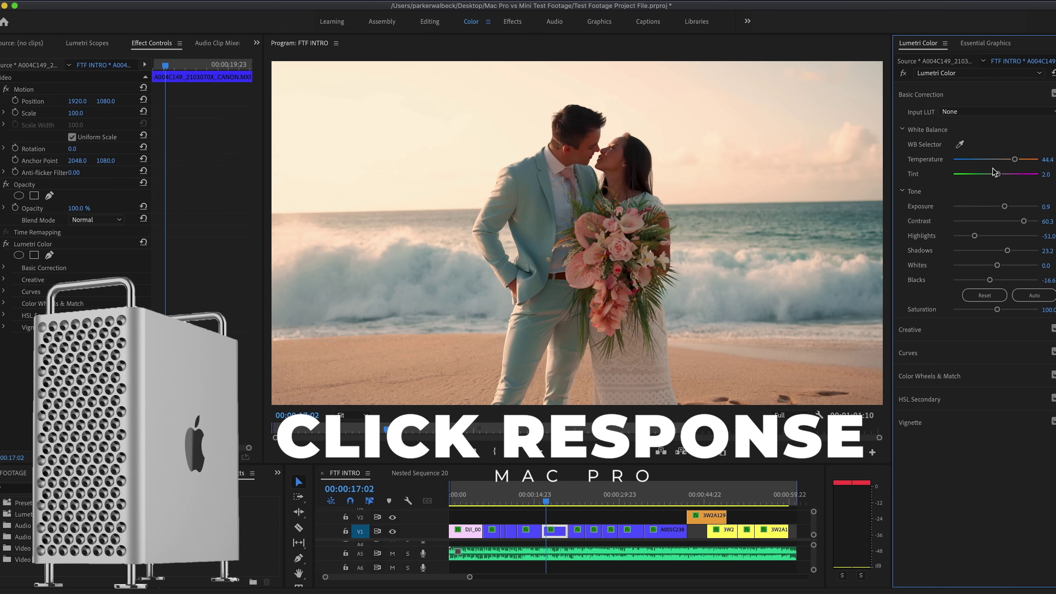
Set the beach clip's Temperature to 13.9, adjust its Tint, and drop Exposure to -1.8
left_click(1002, 159)
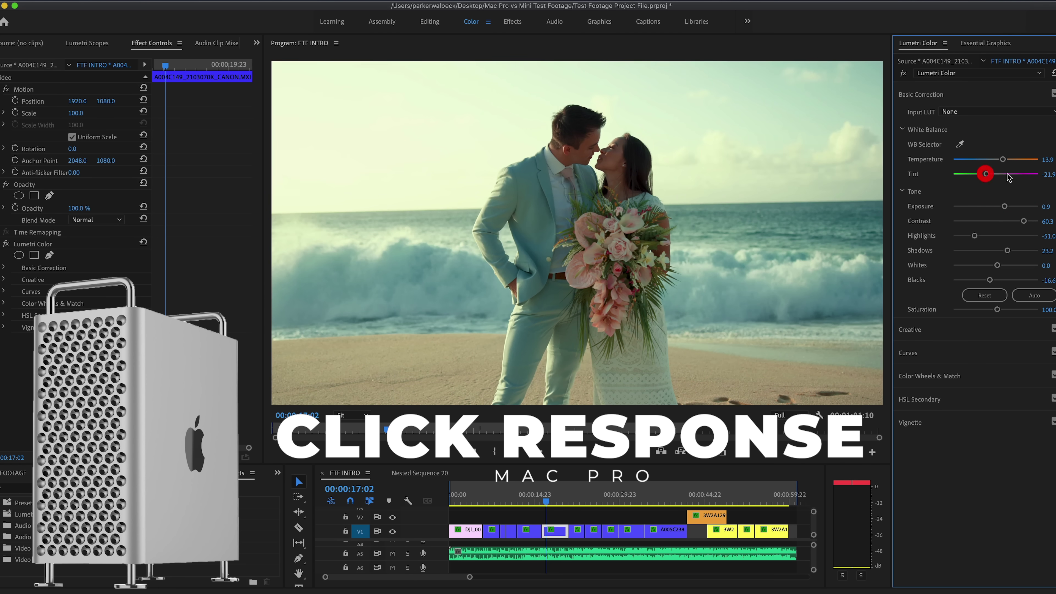
left_click(1008, 174)
left_click(981, 206)
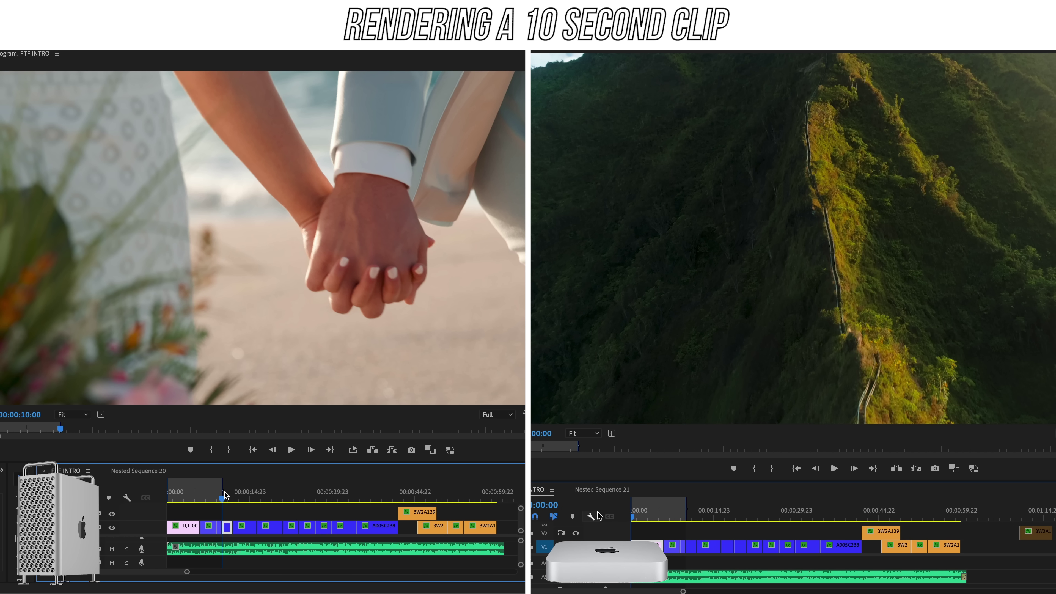
Render previews for the first 10 seconds of FTF INTRO, then stop playback
key("Return")
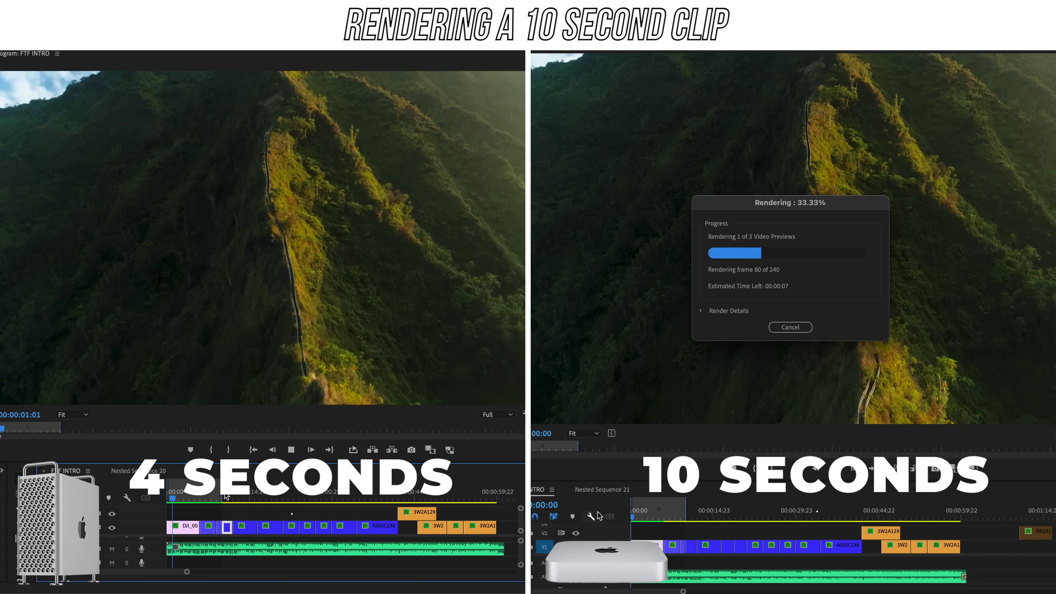
key("space")
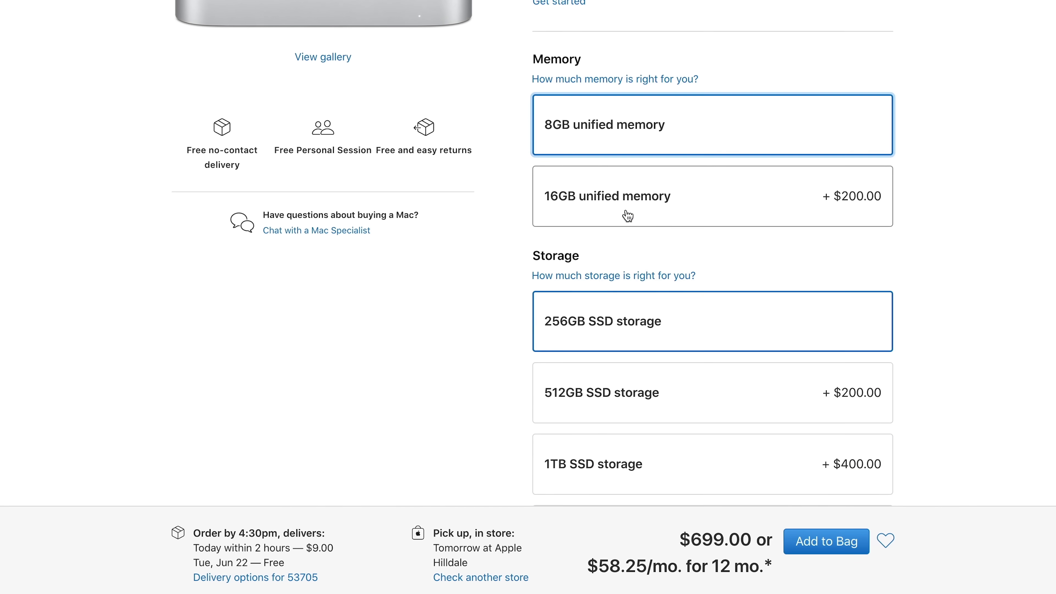
Choose 16GB memory for the Mac mini and highlight the new $899.00 price
left_click(627, 214)
left_click_drag(687, 537, 774, 539)
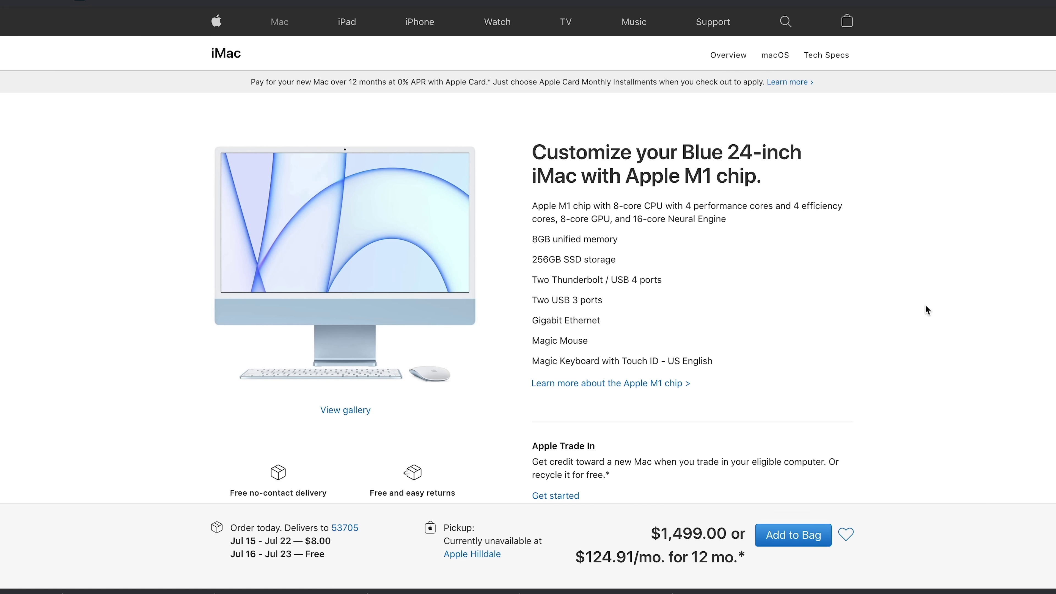
scroll(944, 312, "down", 1)
scroll(943, 311, "down", 10)
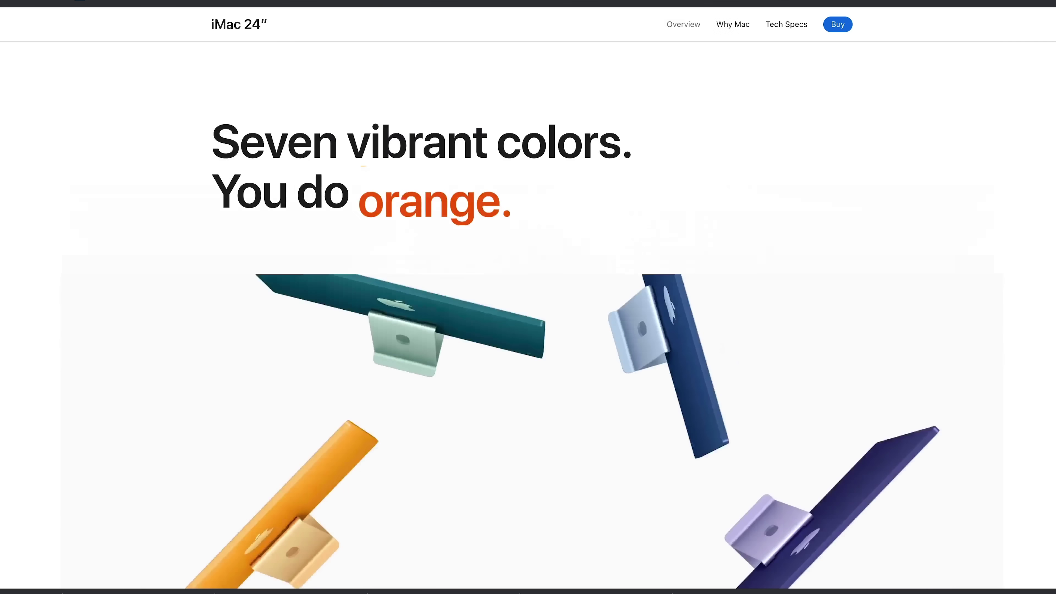
scroll(528, 297, "down", 3)
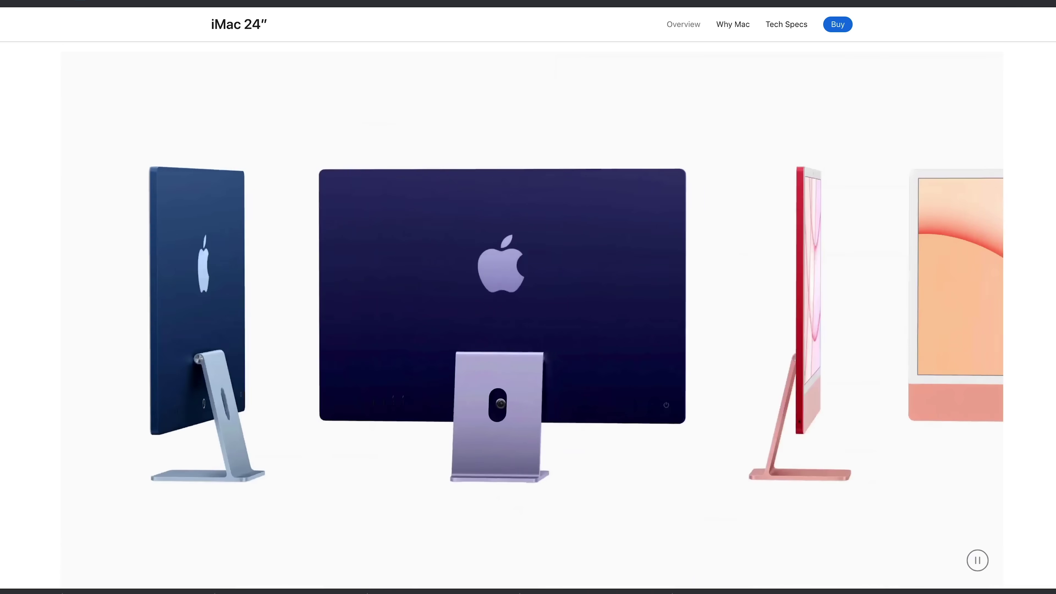
scroll(962, 386, "down", 5)
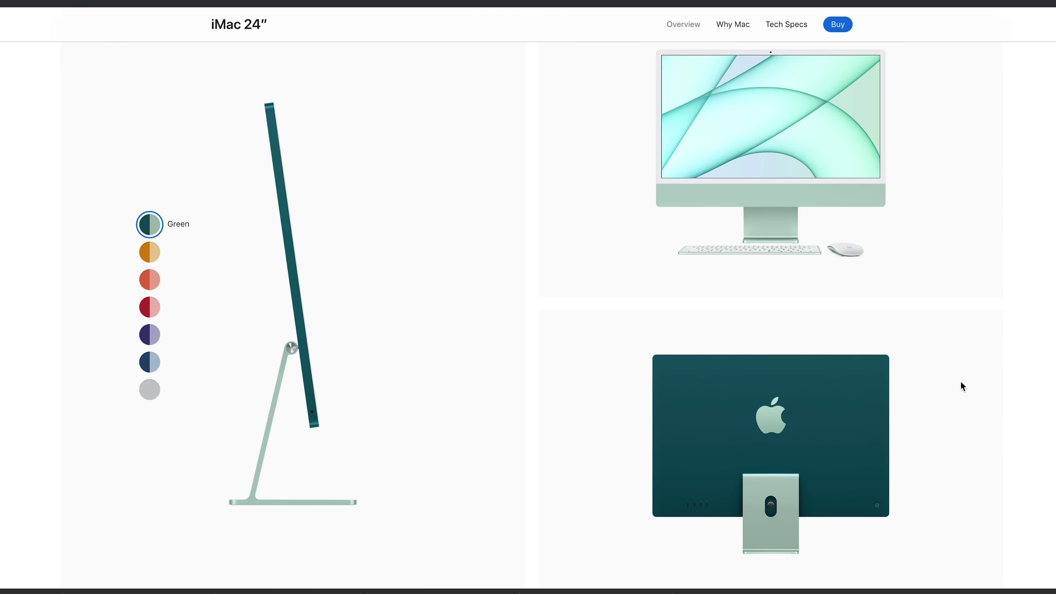
scroll(1004, 374, "down", 10)
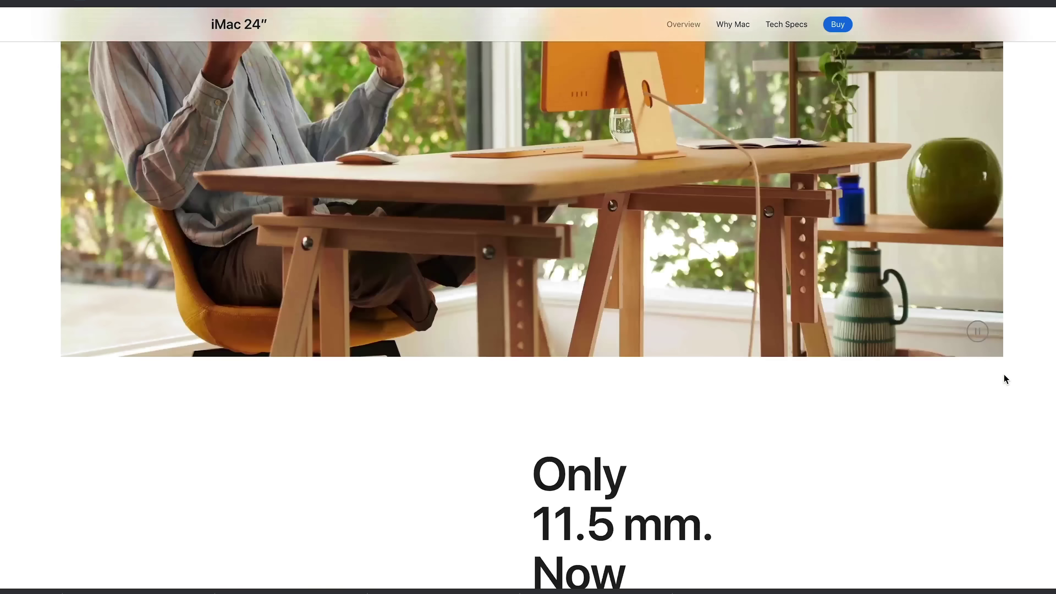
scroll(1004, 374, "down", 15)
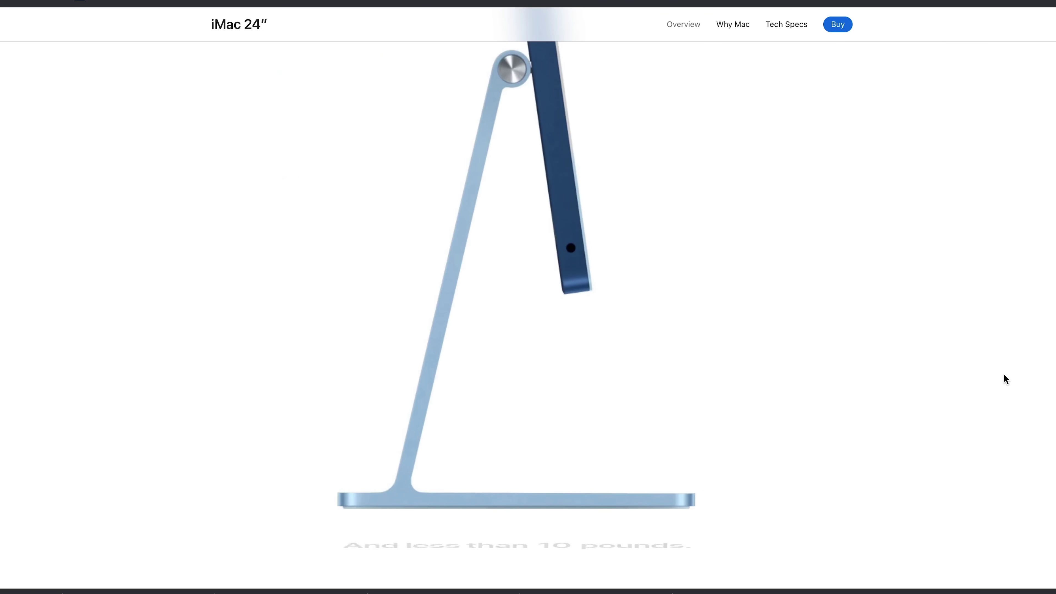
scroll(1004, 374, "down", 5)
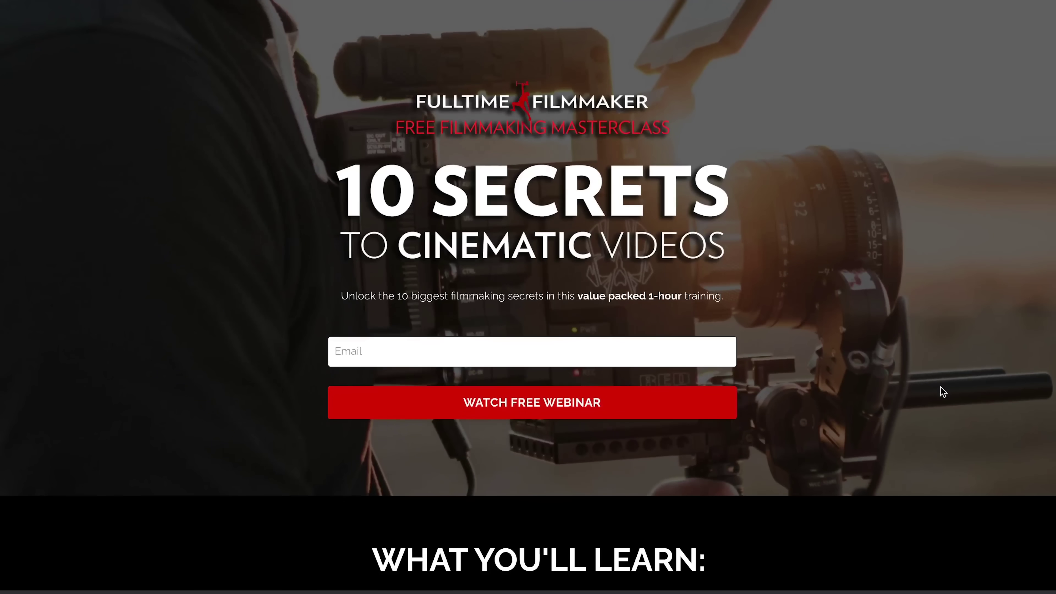
Scroll the 10 Secrets webinar page down to the What You'll Learn grid (Camera Settings, Lighting, Composition, Camera Angles)
scroll(942, 391, "down", 10)
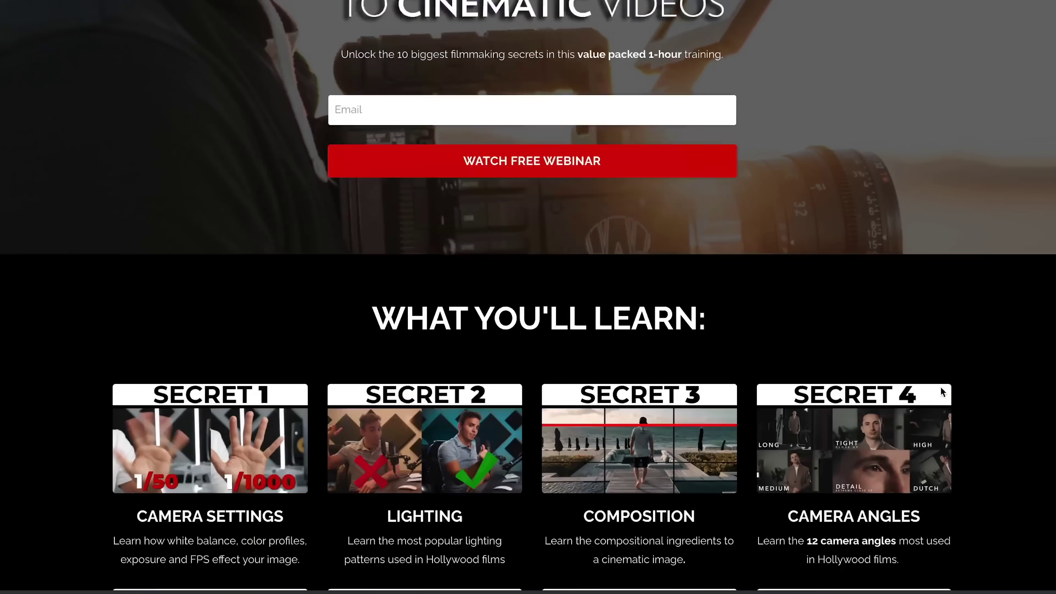
scroll(941, 387, "down", 5)
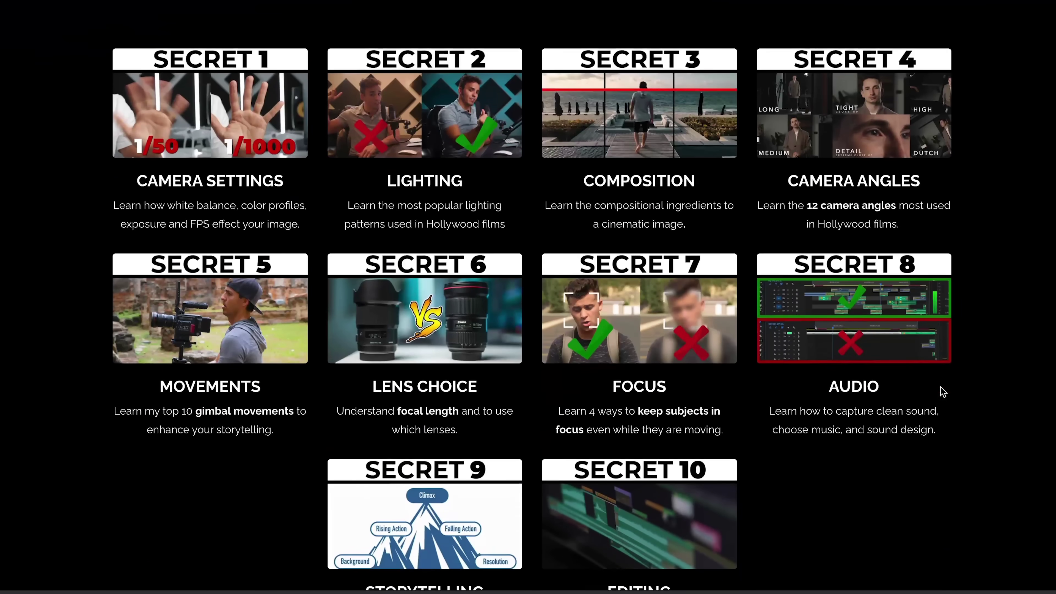